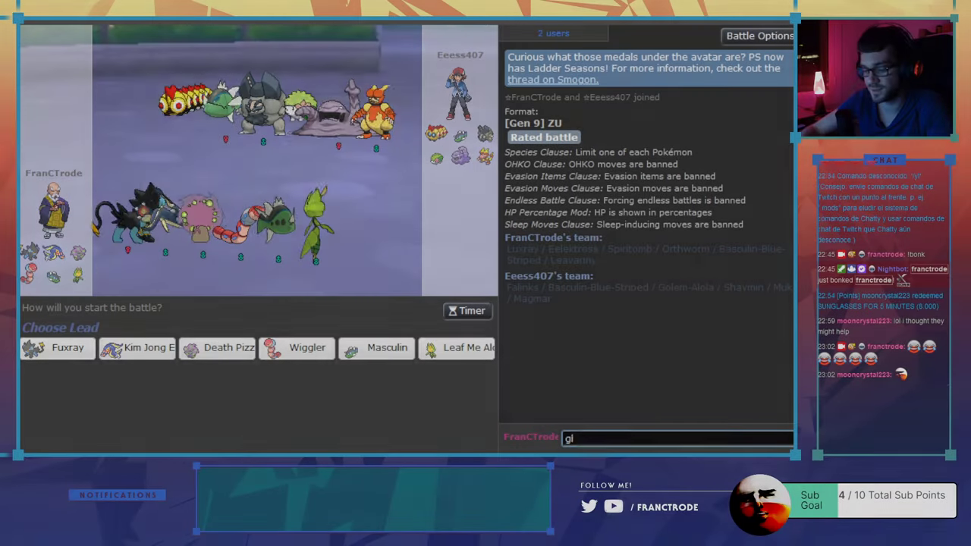
{"action": "type", "text": "glhf"}
- Post glhf in the battle chat and lead with Leaf Me Alone
{"action": "key", "text": "Return"}
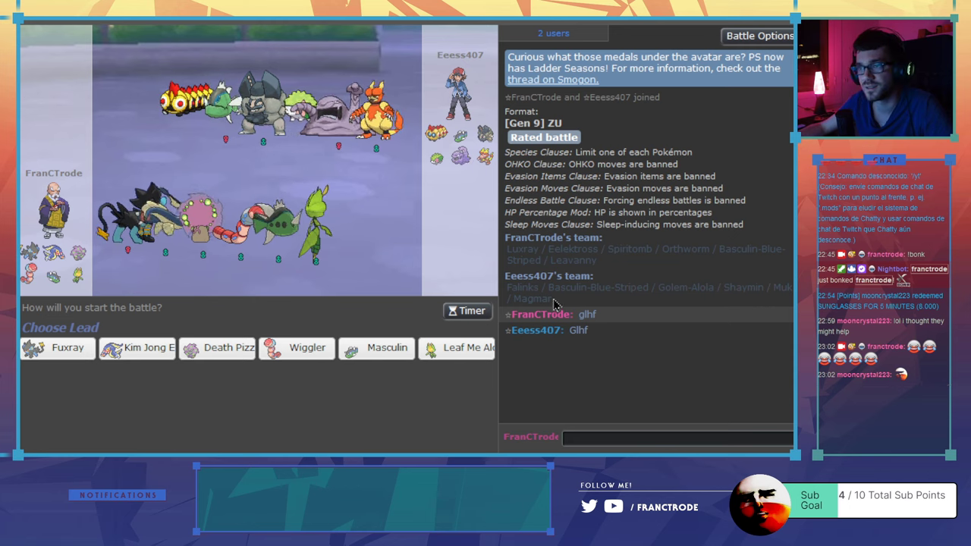
{"action": "left_click", "coordinate": [459, 348]}
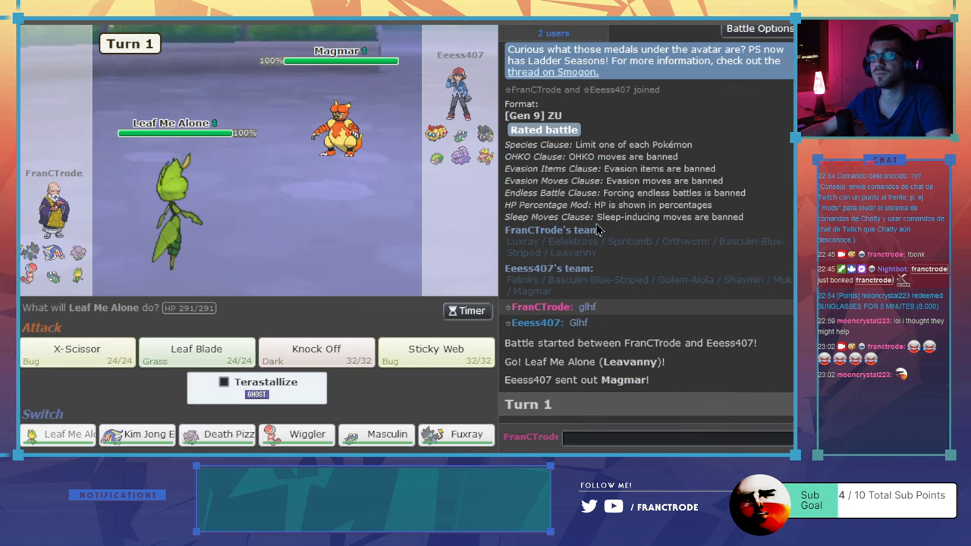
- Use Knock Off with Leaf Me Alone, then switch to Death Pizza and use Calm Mind
{"action": "left_click", "coordinate": [317, 354]}
{"action": "mouse_move", "coordinate": [336, 129]}
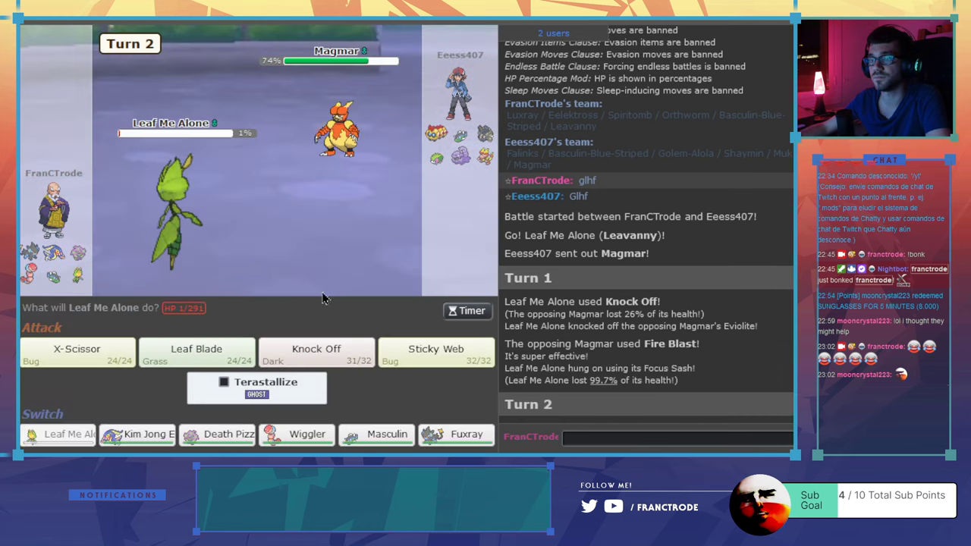
{"action": "left_click", "coordinate": [220, 434]}
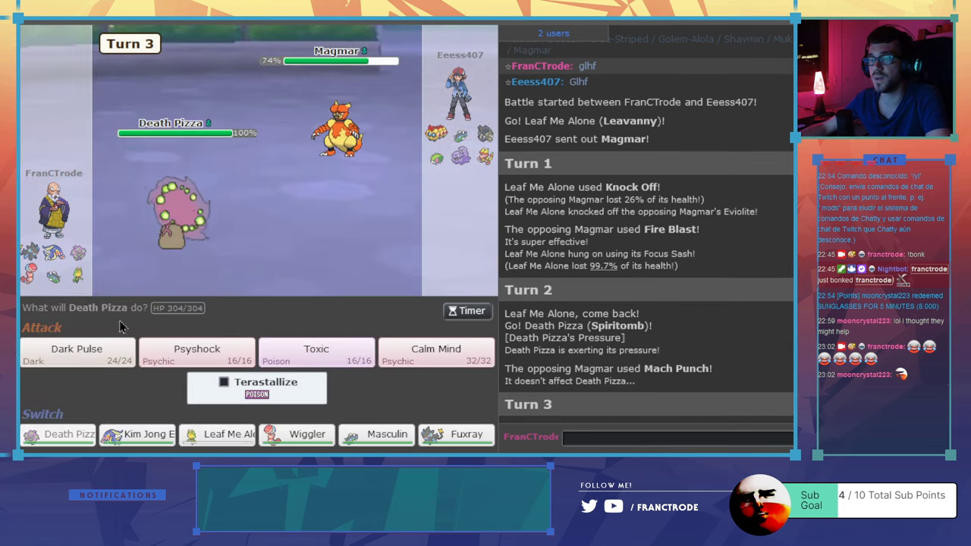
{"action": "mouse_move", "coordinate": [315, 353]}
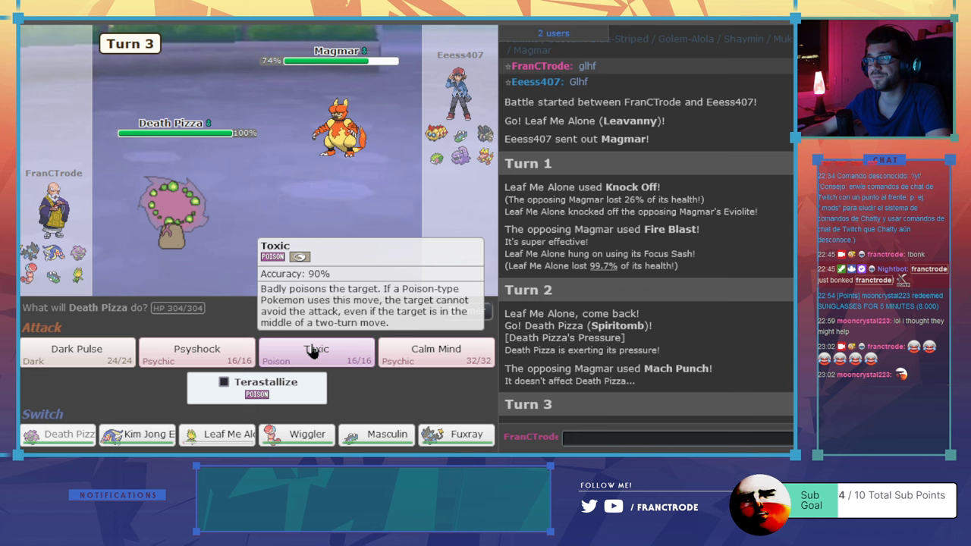
{"action": "left_click", "coordinate": [425, 353]}
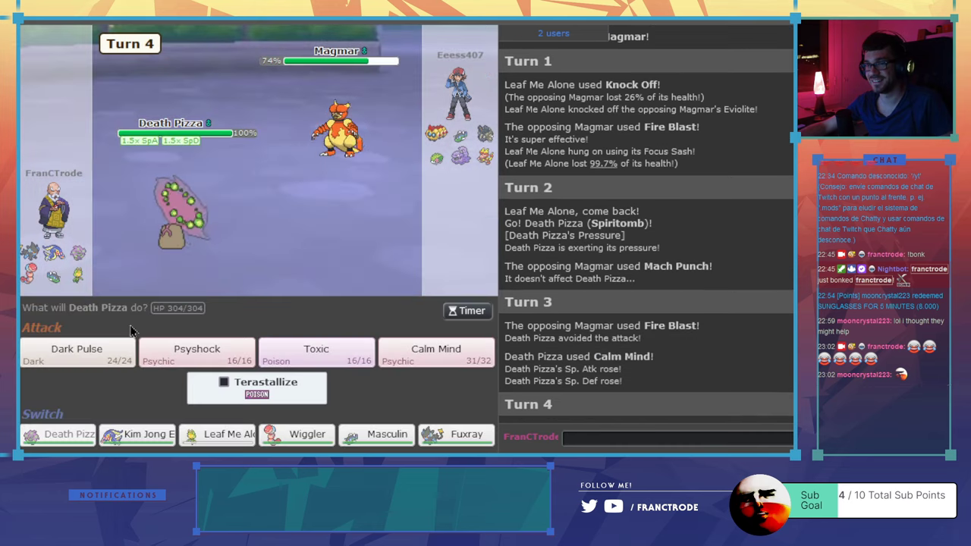
- Use Calm Mind a second time, then attack Basculin with Dark Pulse
{"action": "mouse_move", "coordinate": [436, 354]}
{"action": "left_click", "coordinate": [450, 360]}
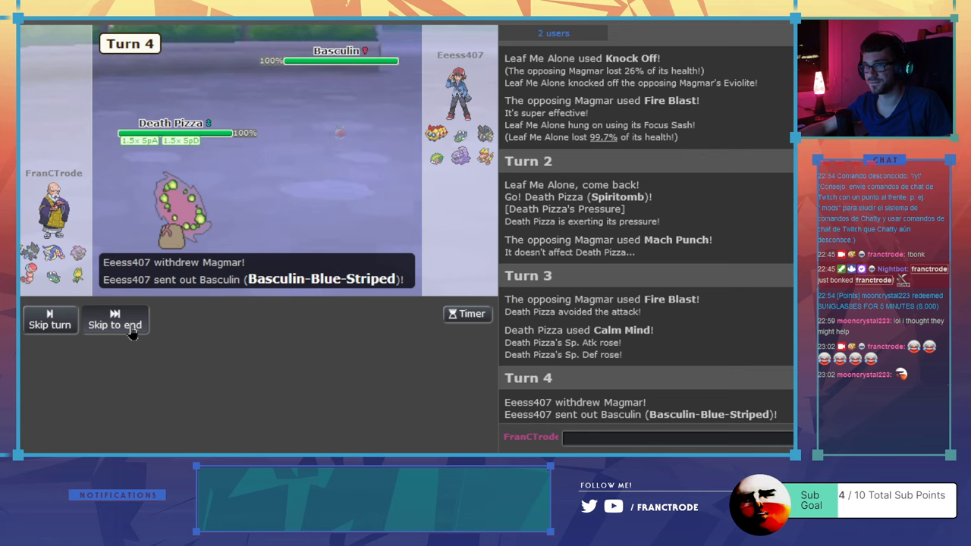
{"action": "left_click", "coordinate": [131, 332]}
{"action": "mouse_move", "coordinate": [77, 353]}
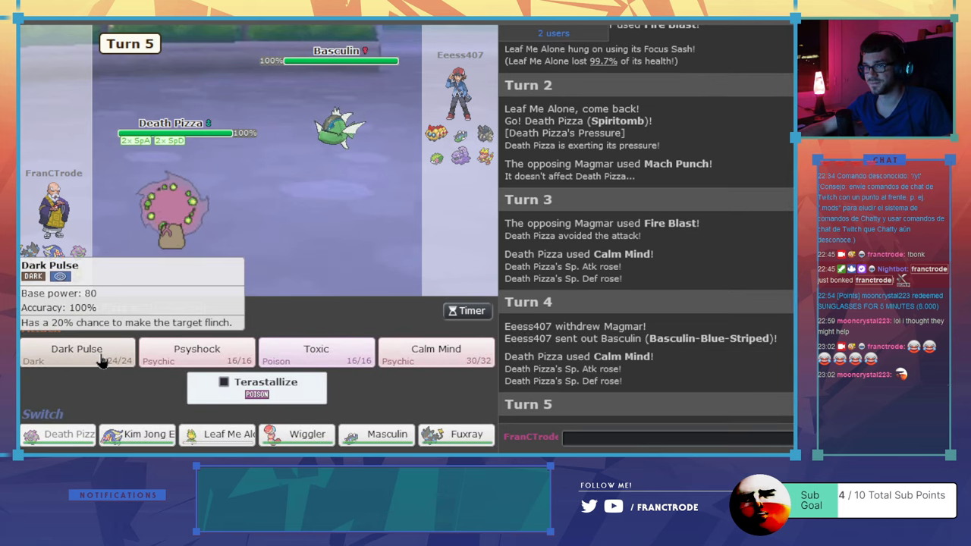
{"action": "left_click", "coordinate": [101, 361]}
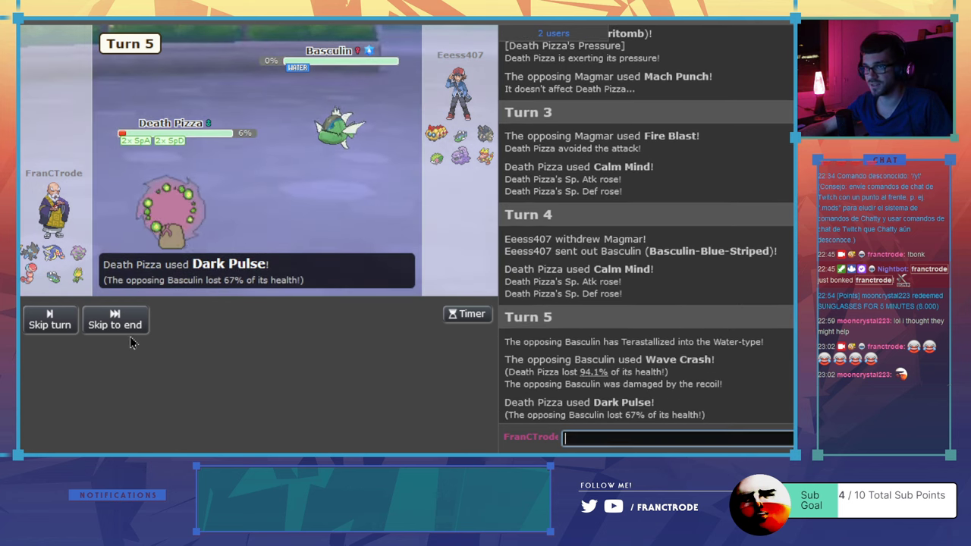
{"action": "left_click", "coordinate": [115, 319]}
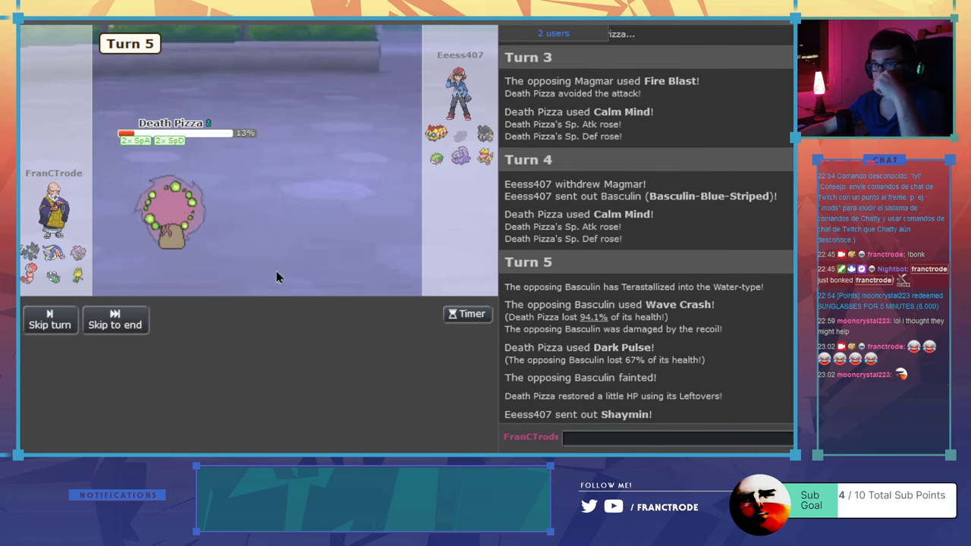
- Hit Shaymin with Dark Pulse, then send Kim Jong Eel in after Death Pizza faints
{"action": "left_click", "coordinate": [114, 325]}
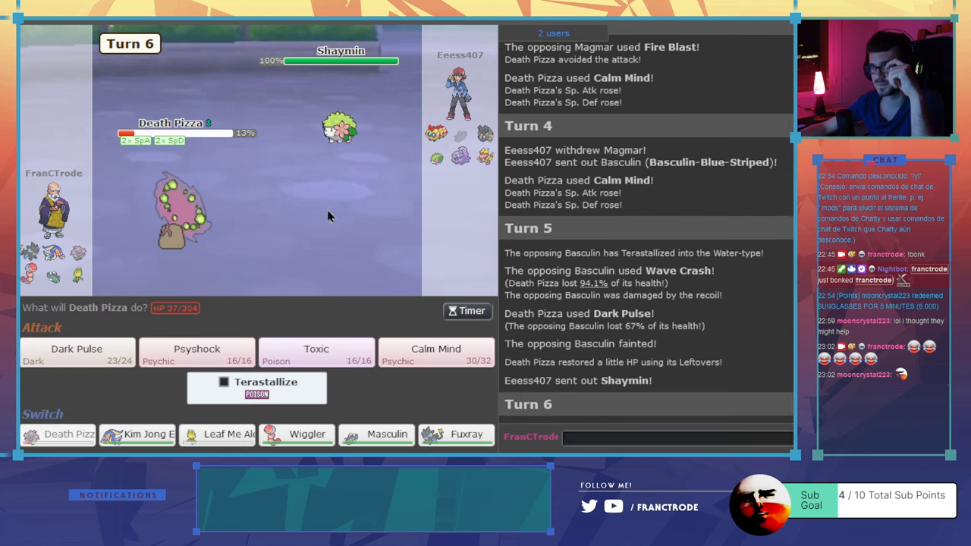
{"action": "left_click", "coordinate": [76, 355]}
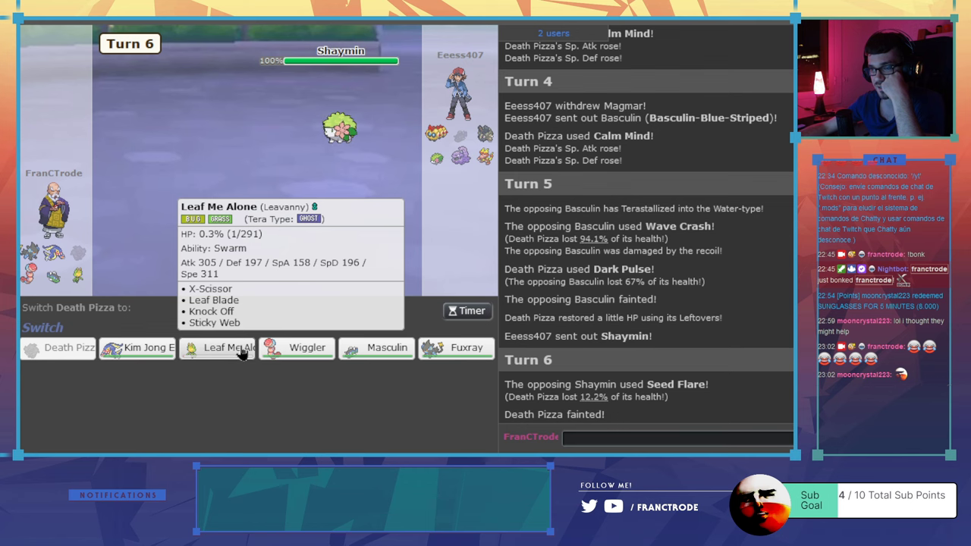
{"action": "mouse_move", "coordinate": [296, 347]}
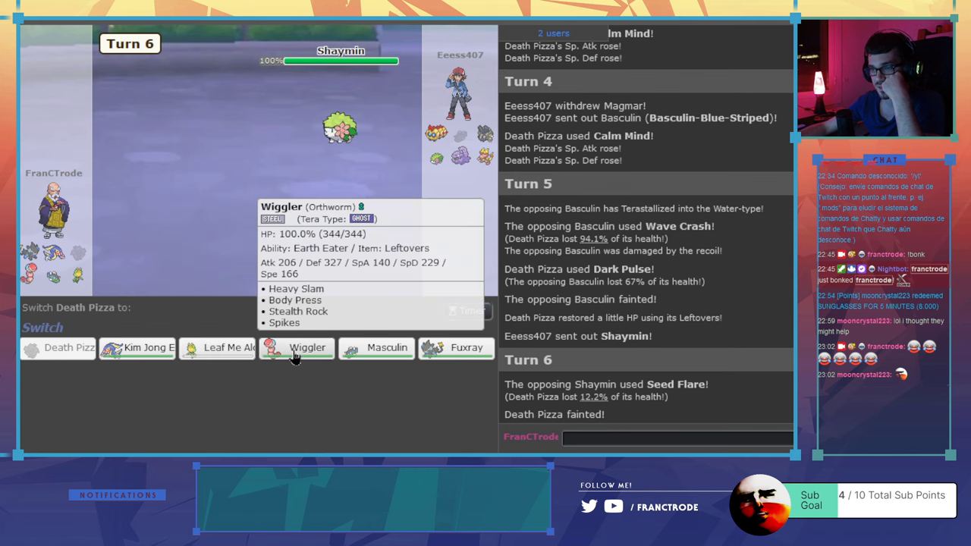
{"action": "left_click", "coordinate": [136, 348]}
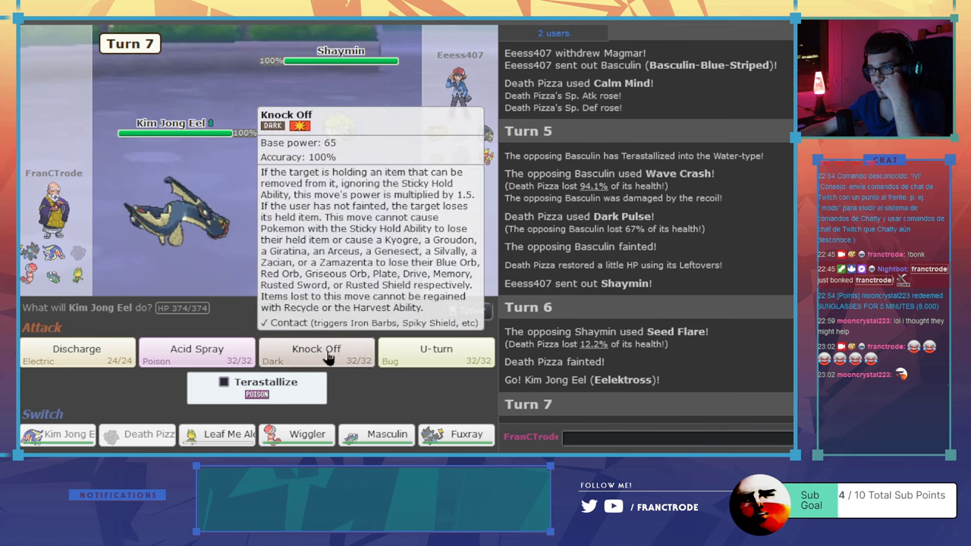
- Knock Off, U-turn into Leaf Me Alone for X-Scissor, then send in Fuxray after it faints
{"action": "left_click", "coordinate": [328, 354]}
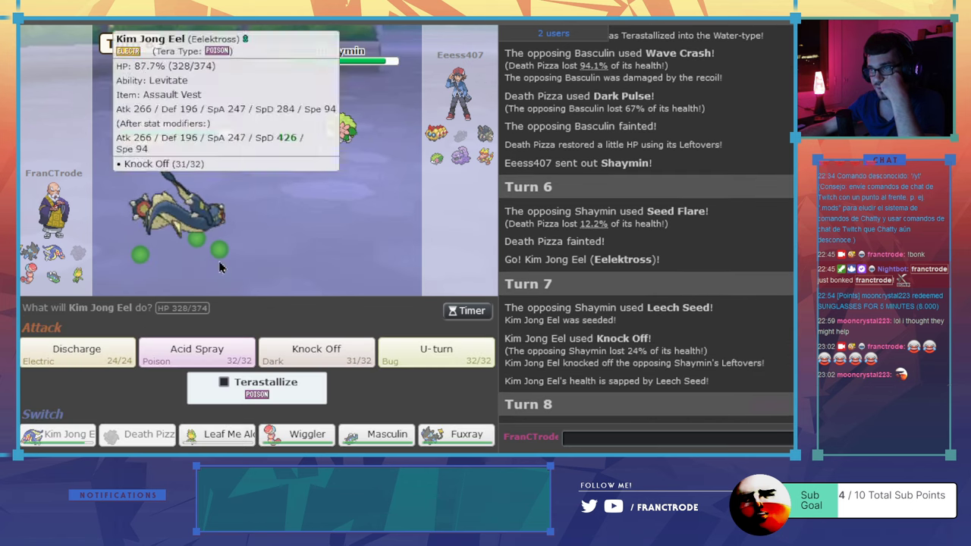
{"action": "left_click", "coordinate": [436, 346]}
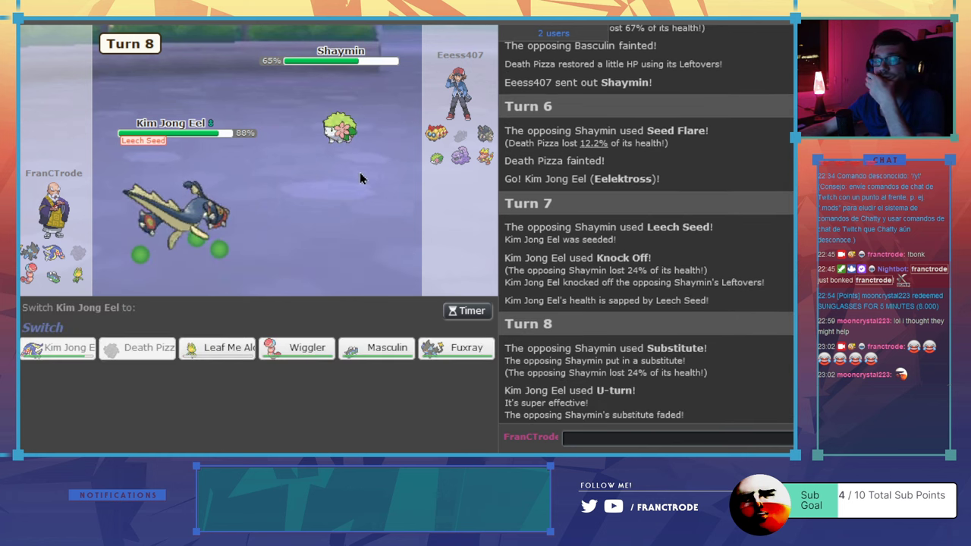
{"action": "left_click", "coordinate": [220, 347]}
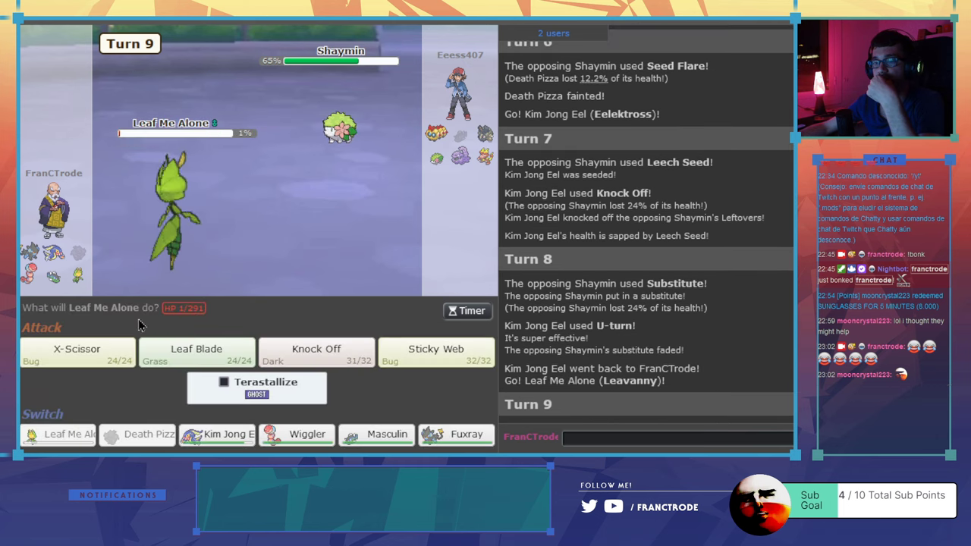
{"action": "left_click", "coordinate": [83, 346]}
{"action": "mouse_move", "coordinate": [456, 434]}
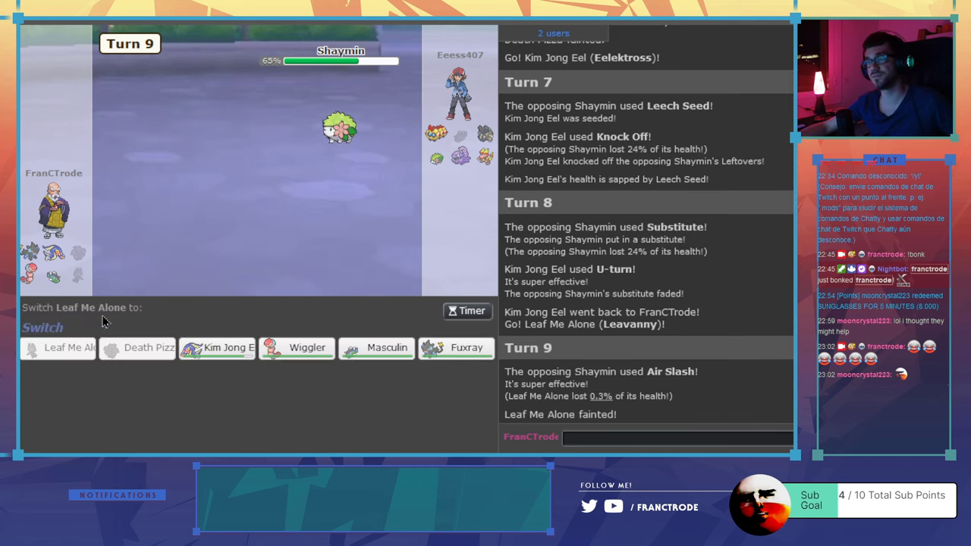
{"action": "left_click", "coordinate": [464, 347]}
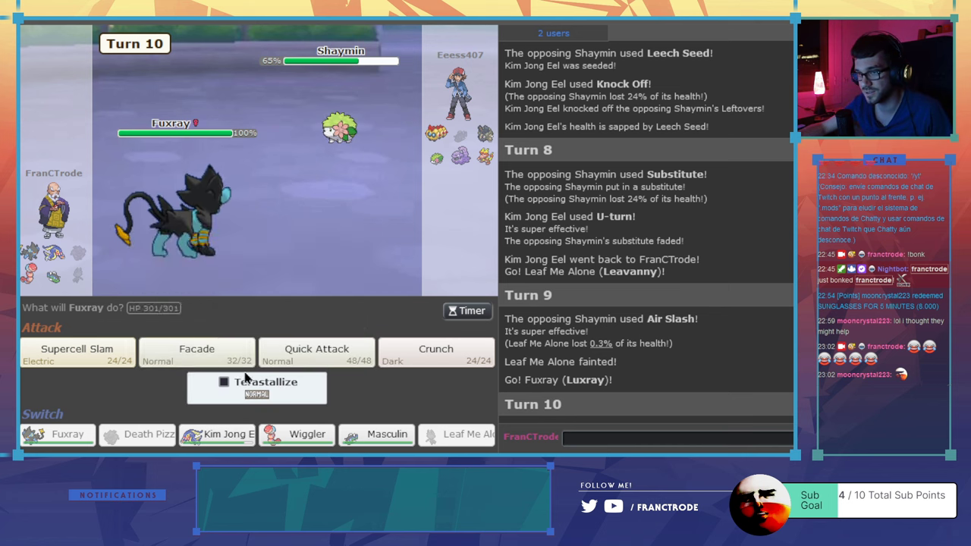
- Have Fuxray Terastallize and use Facade
{"action": "left_click", "coordinate": [218, 355]}
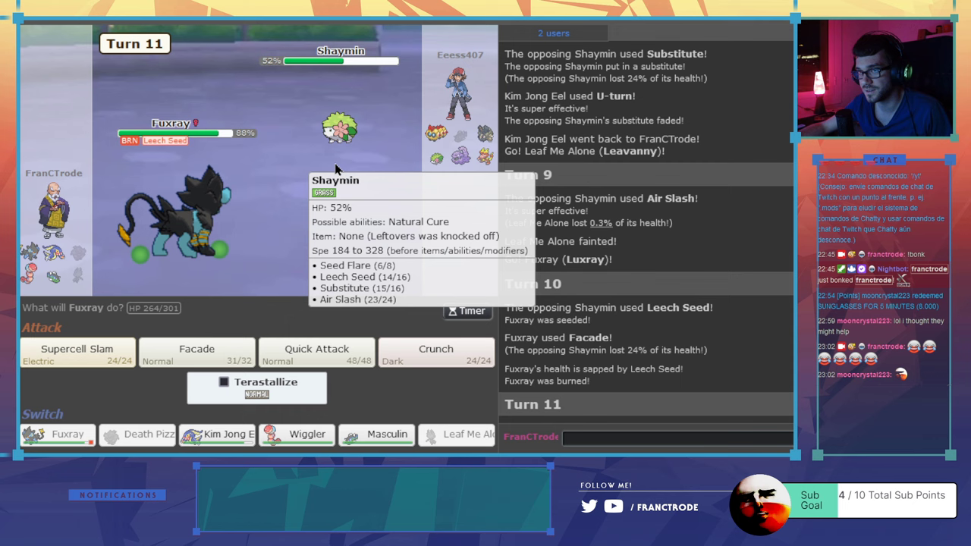
{"action": "left_click", "coordinate": [223, 356]}
{"action": "left_click", "coordinate": [152, 333]}
{"action": "left_click", "coordinate": [224, 382]}
{"action": "left_click", "coordinate": [224, 353]}
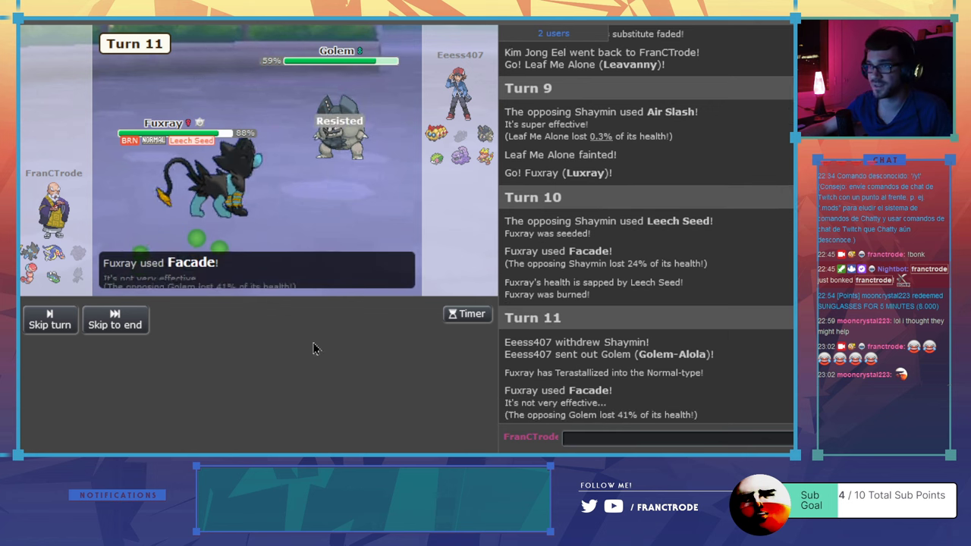
- Switch Fuxray out for Wiggler and set up Stealth Rock
{"action": "left_click", "coordinate": [115, 319]}
{"action": "mouse_move", "coordinate": [298, 402]}
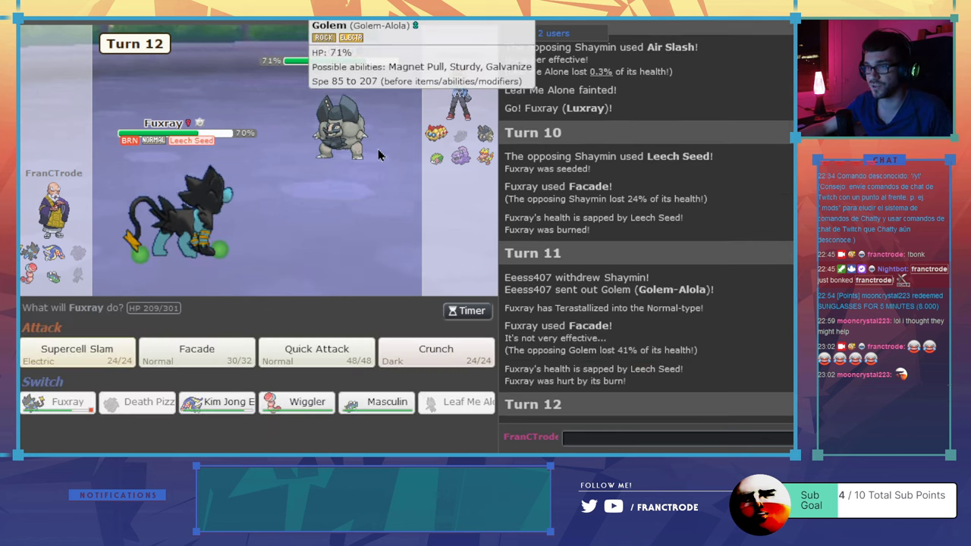
{"action": "left_click", "coordinate": [307, 403]}
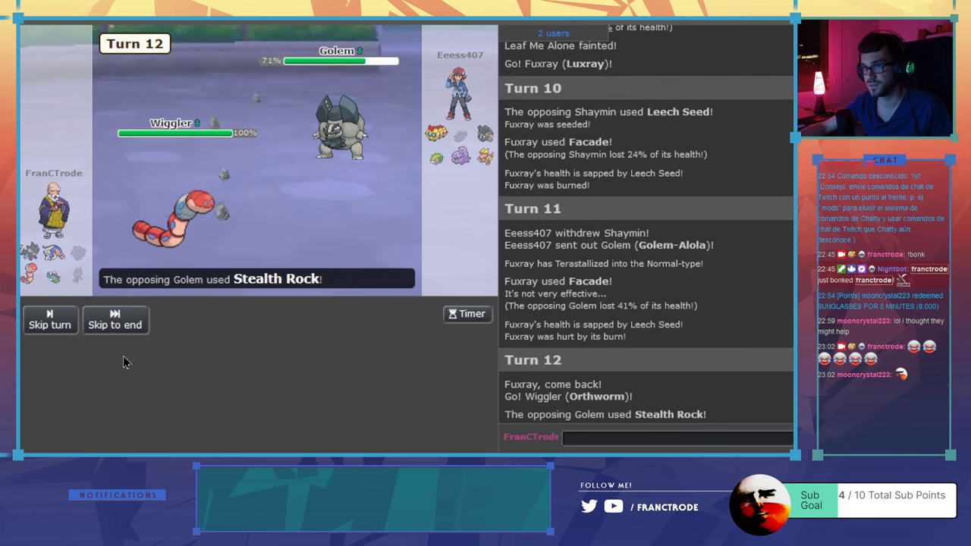
{"action": "left_click", "coordinate": [315, 343]}
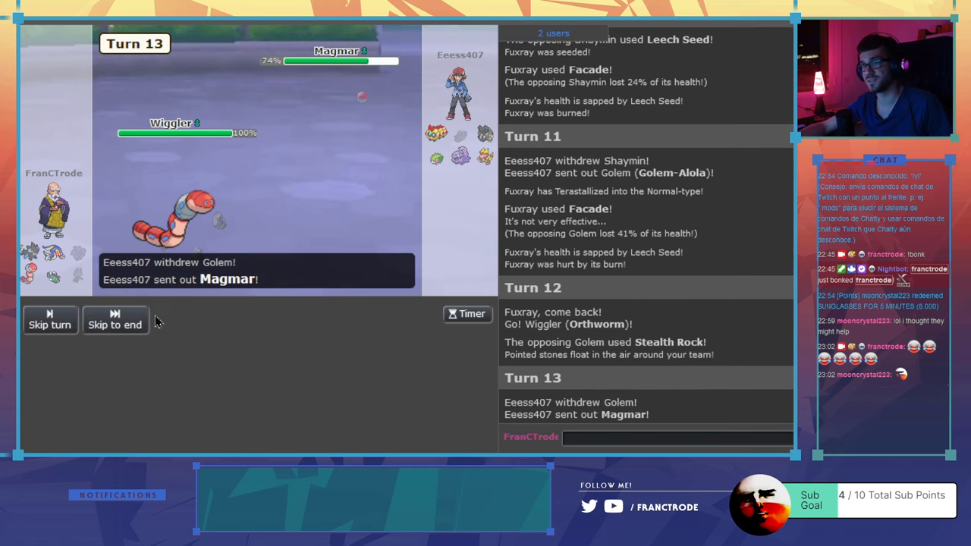
{"action": "left_click", "coordinate": [121, 321]}
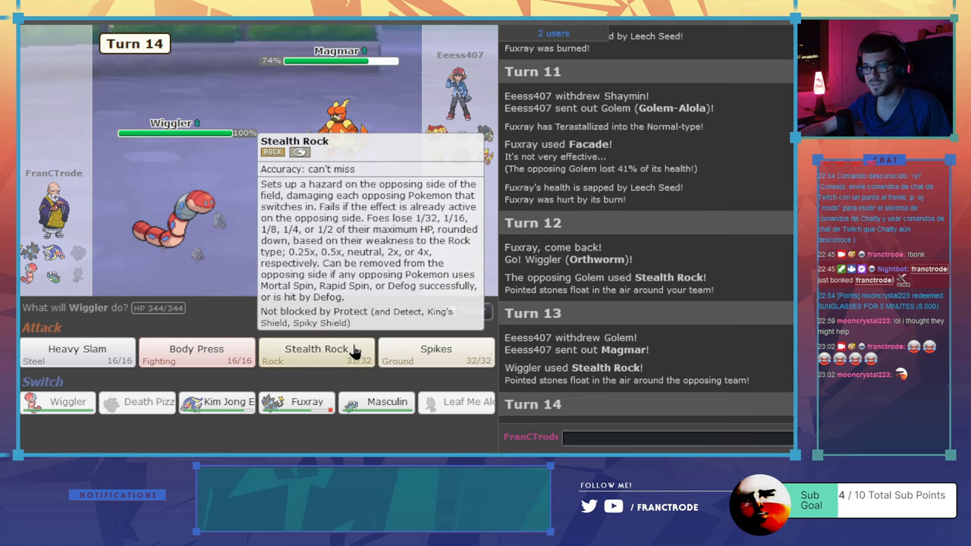
- Switch Orthworm out for Eelektross and Discharge Magmar on two turns
{"action": "left_click", "coordinate": [217, 401]}
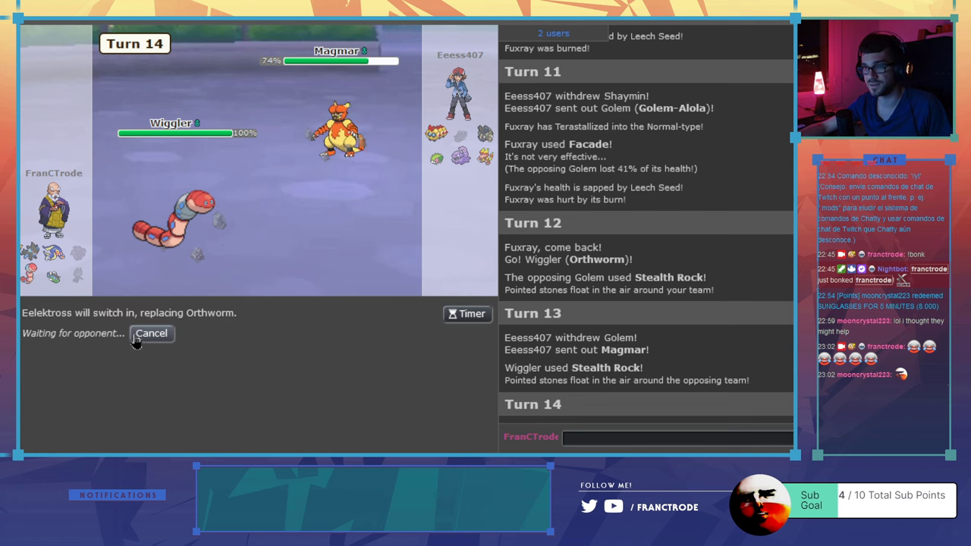
{"action": "left_click", "coordinate": [113, 314]}
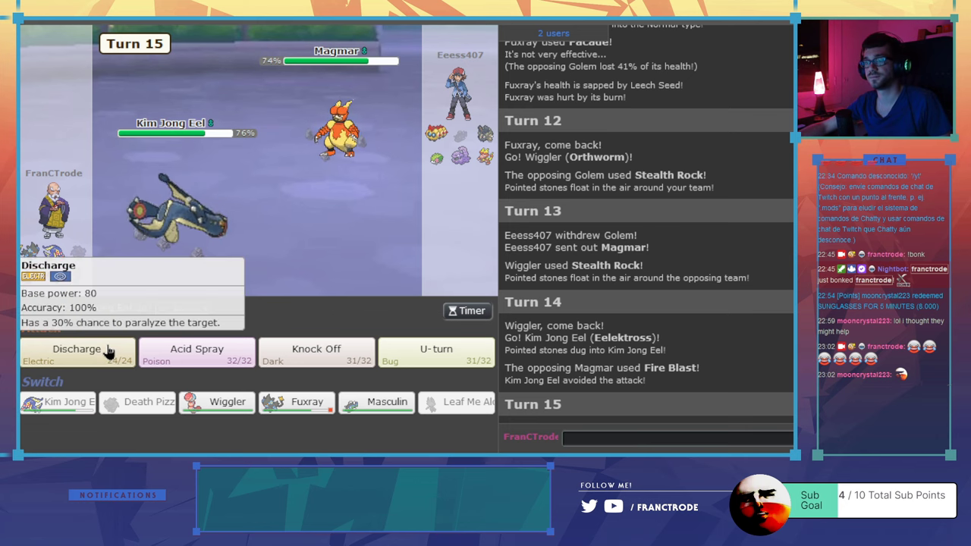
{"action": "mouse_move", "coordinate": [196, 354]}
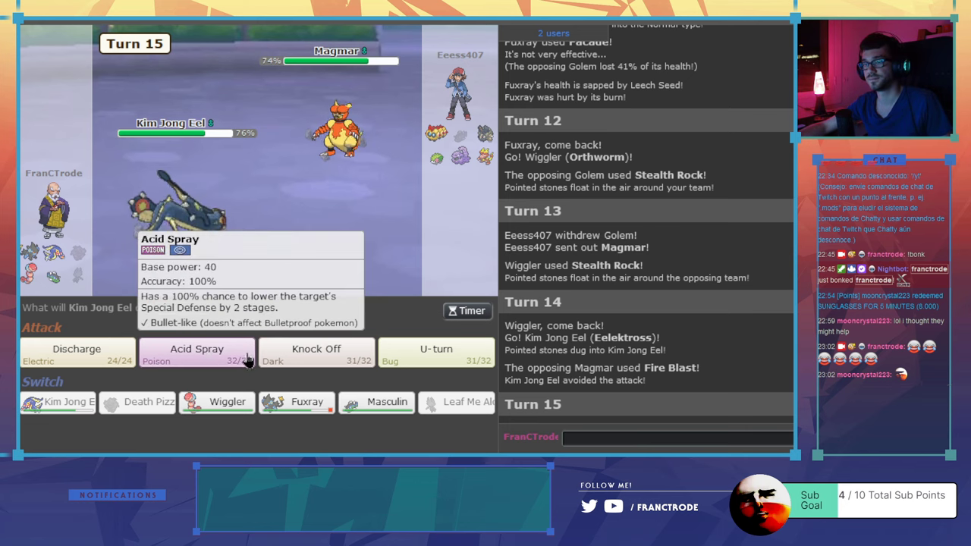
{"action": "left_click", "coordinate": [76, 354]}
{"action": "mouse_move", "coordinate": [485, 134]}
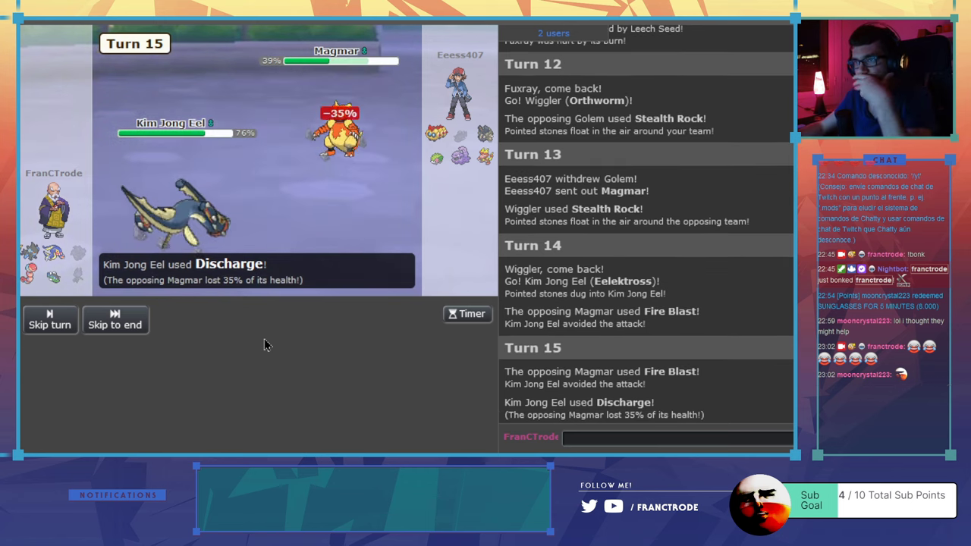
{"action": "left_click", "coordinate": [115, 319]}
{"action": "left_click", "coordinate": [115, 342]}
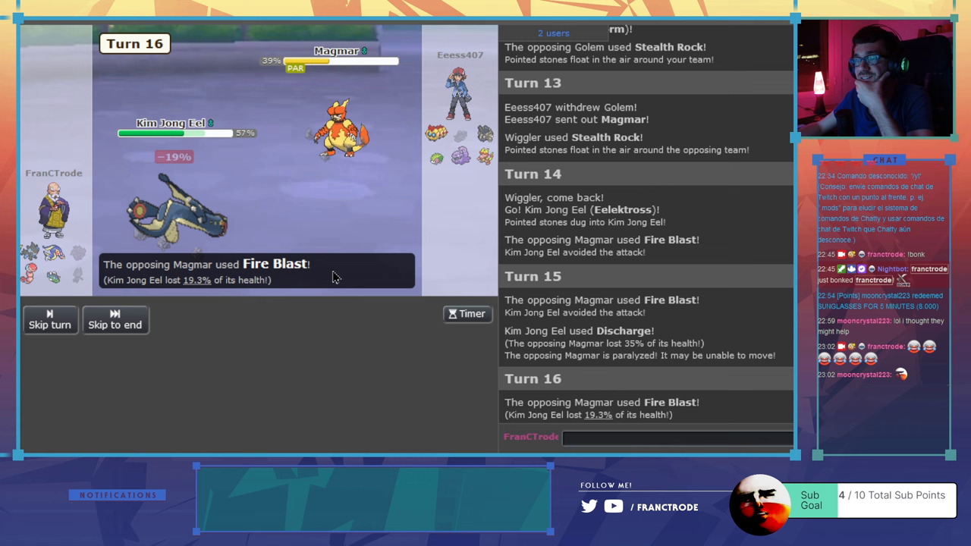
{"action": "left_click", "coordinate": [114, 325]}
- U-turn Magmar with Eelektross and send Masculin in after Magmar faints
{"action": "left_click", "coordinate": [437, 353]}
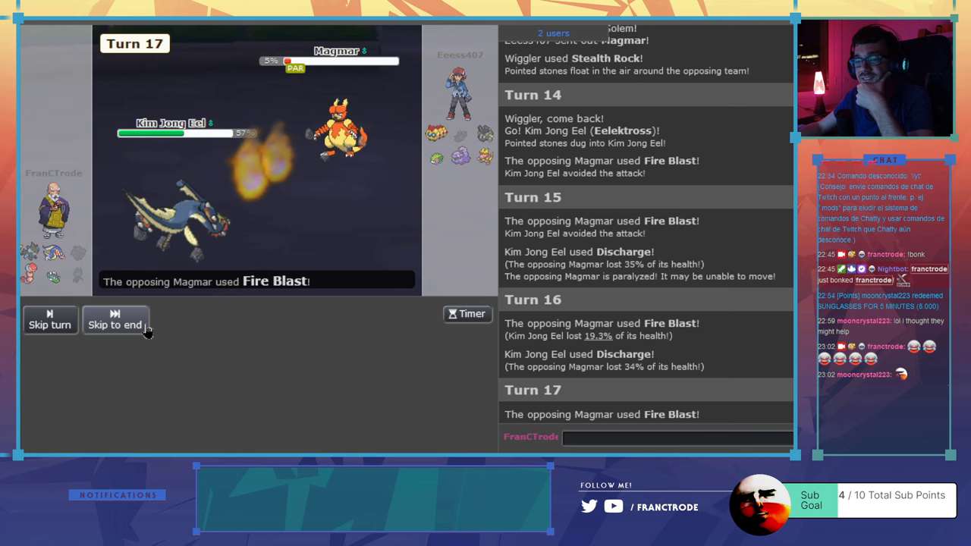
{"action": "left_click", "coordinate": [115, 325]}
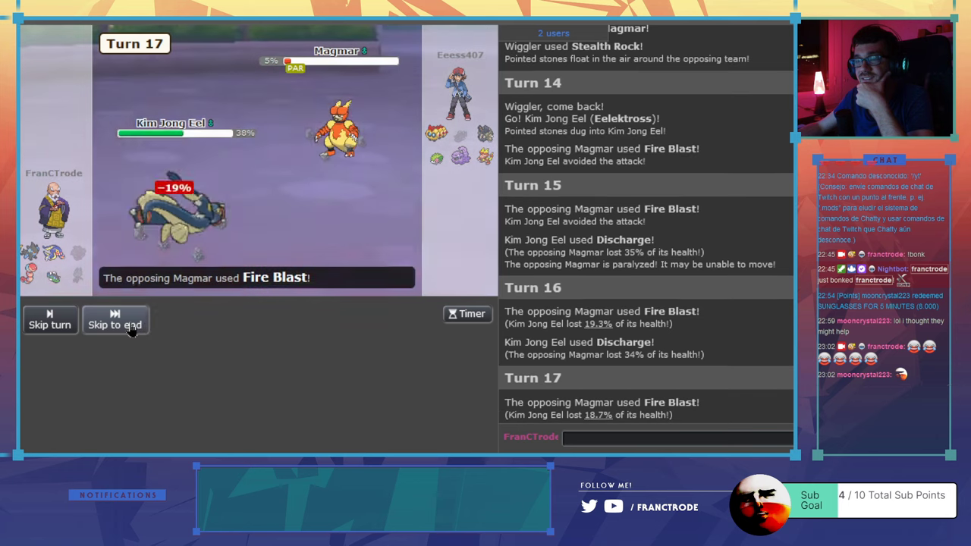
{"action": "mouse_move", "coordinate": [297, 348]}
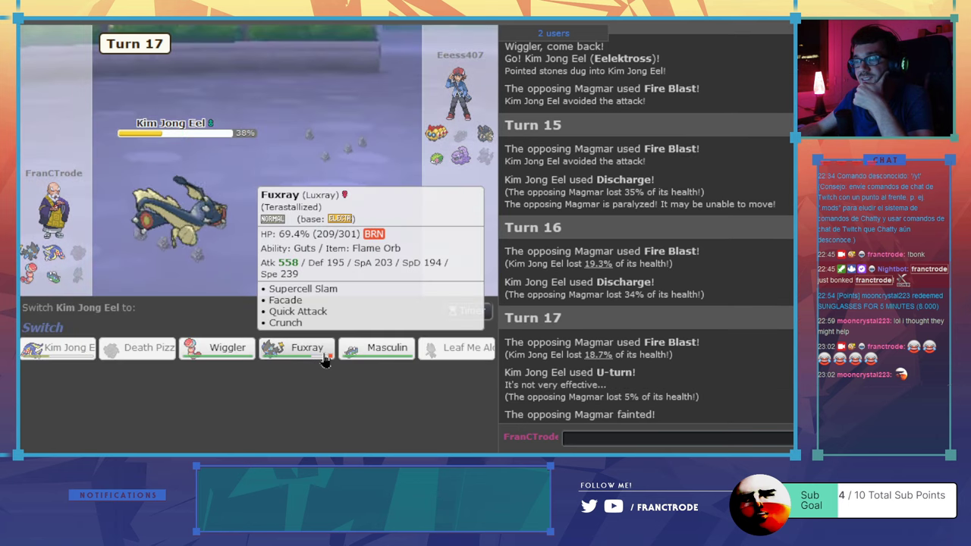
{"action": "left_click", "coordinate": [387, 348]}
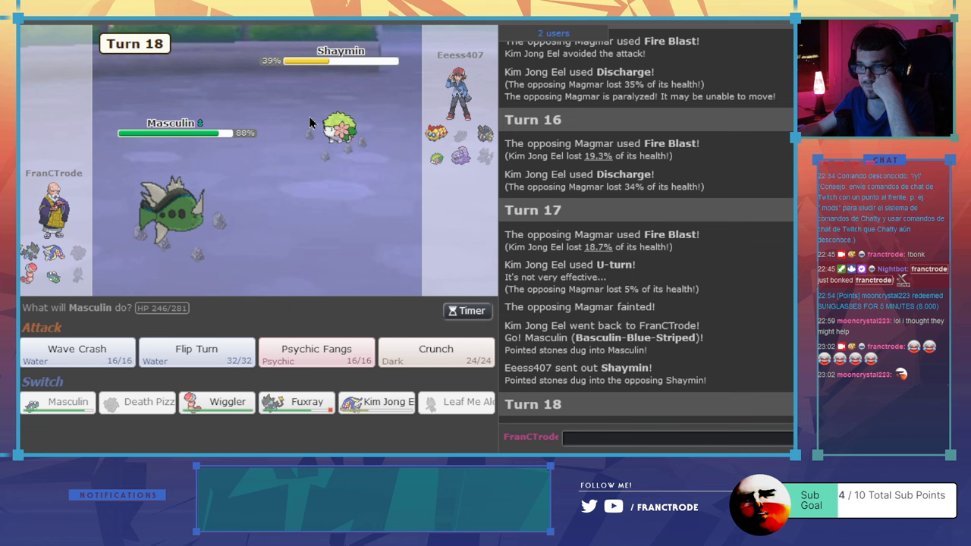
- Flip Turn and U-turn Shaymin, then bring Masculin back to finish it with Psychic Fangs
{"action": "left_click", "coordinate": [227, 364]}
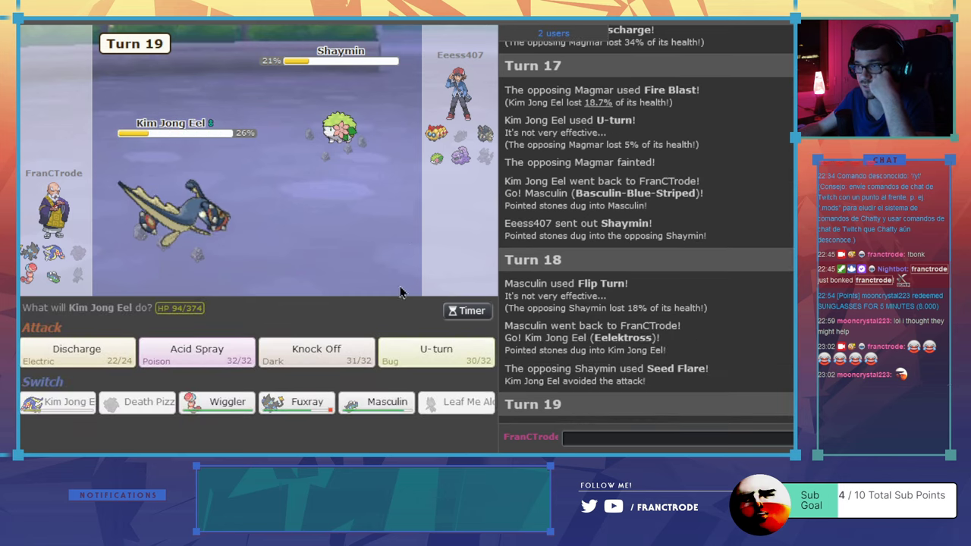
{"action": "left_click", "coordinate": [437, 348]}
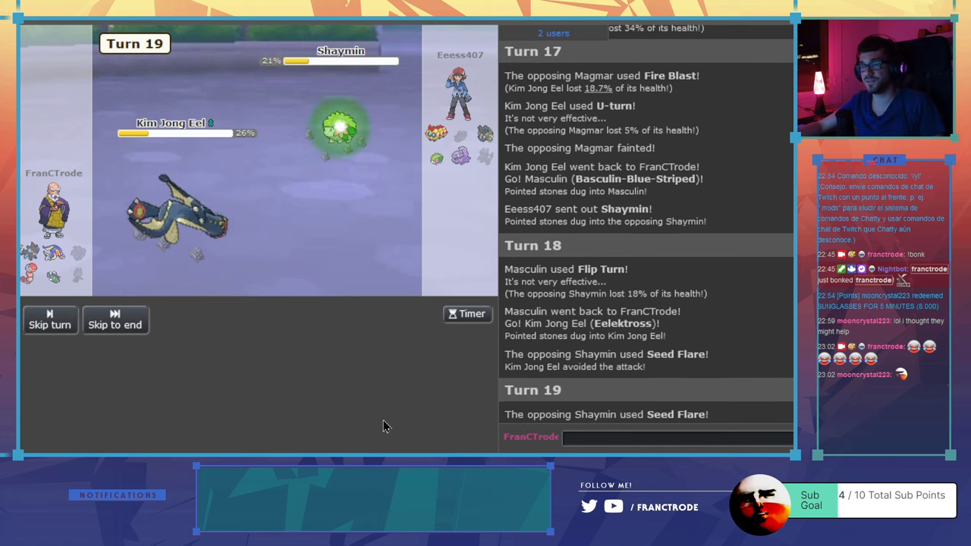
{"action": "left_click", "coordinate": [115, 319]}
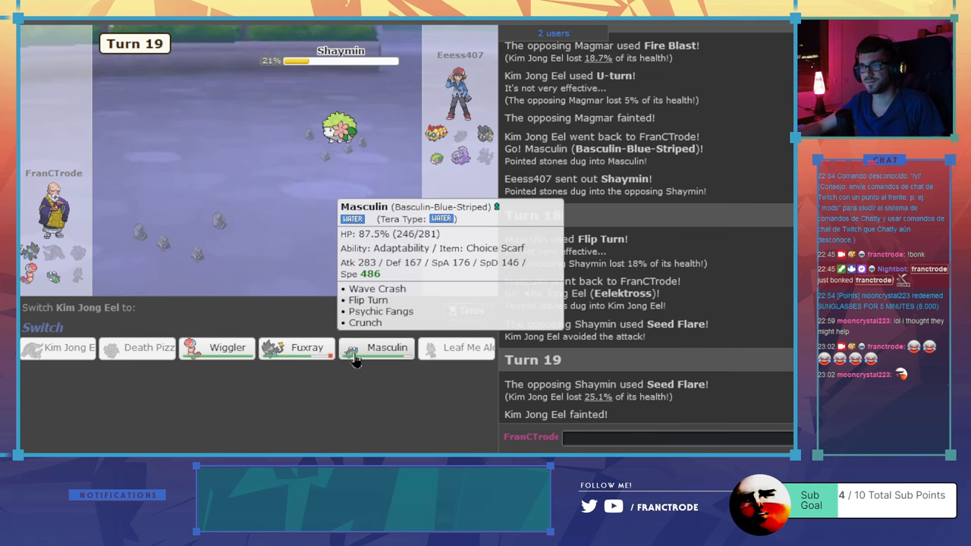
{"action": "left_click", "coordinate": [387, 348]}
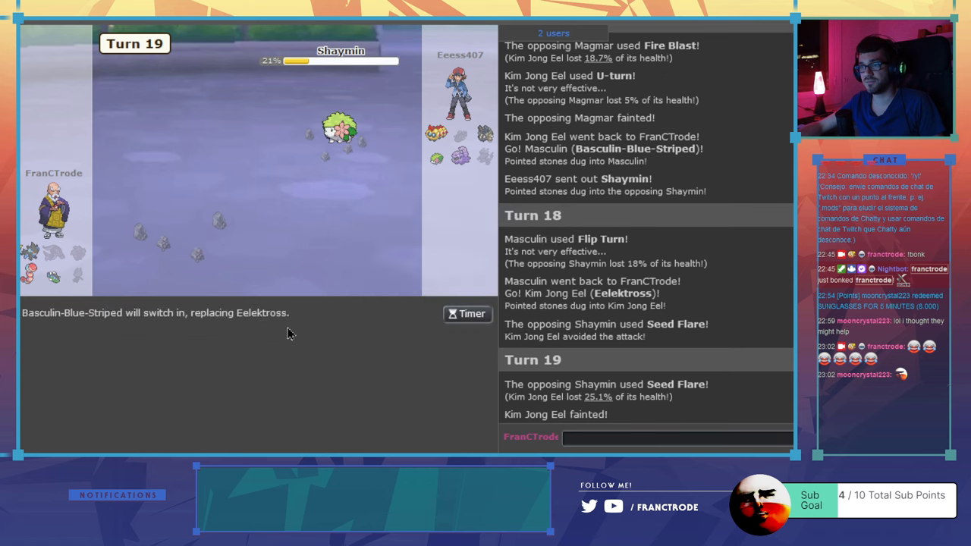
{"action": "left_click", "coordinate": [317, 345]}
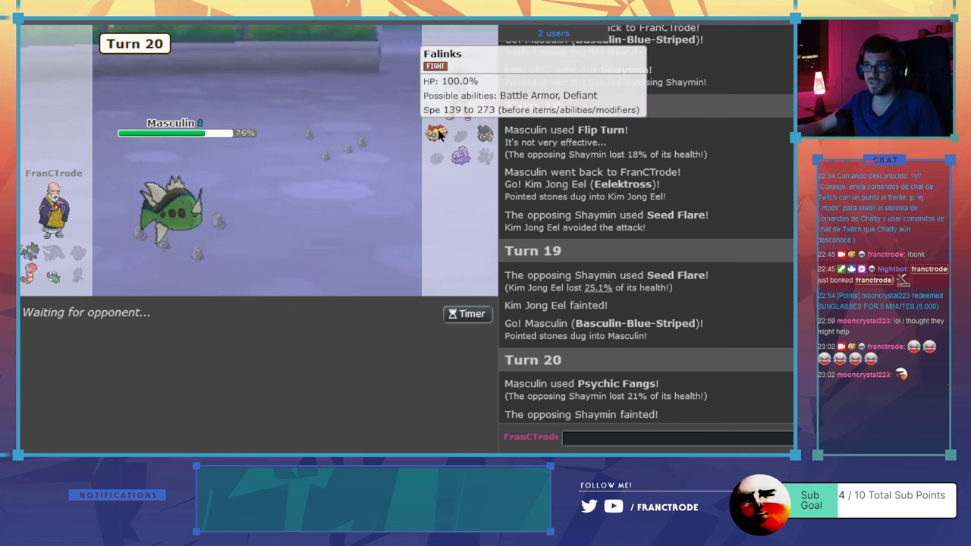
{"action": "mouse_move", "coordinate": [171, 212]}
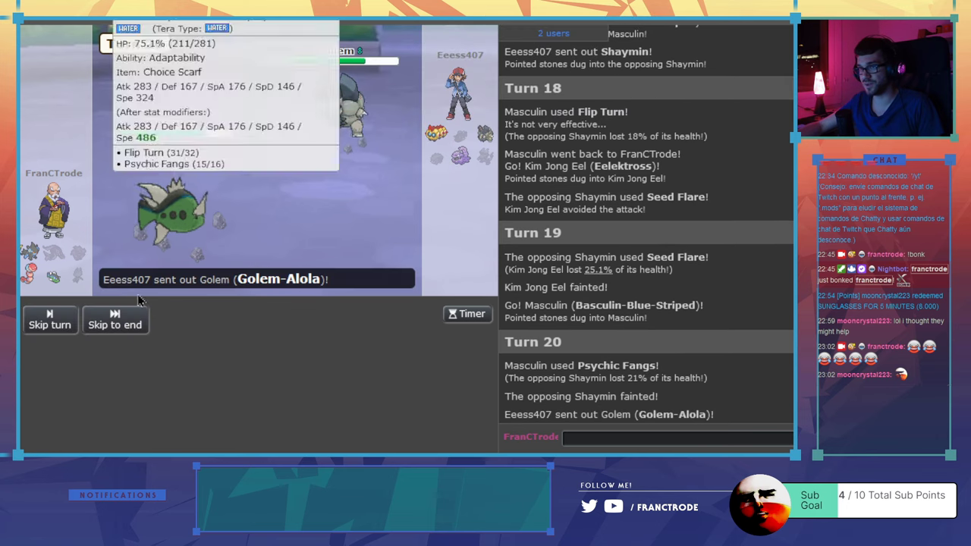
- Switch Masculin out for Orthworm and use Heavy Slam on Falinks, reselecting it once
{"action": "left_click", "coordinate": [217, 401]}
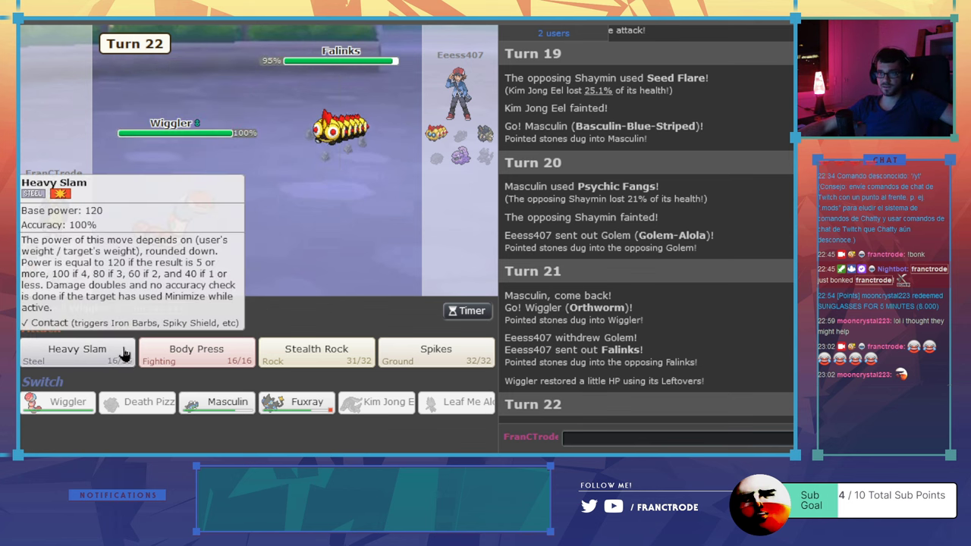
{"action": "left_click", "coordinate": [125, 354]}
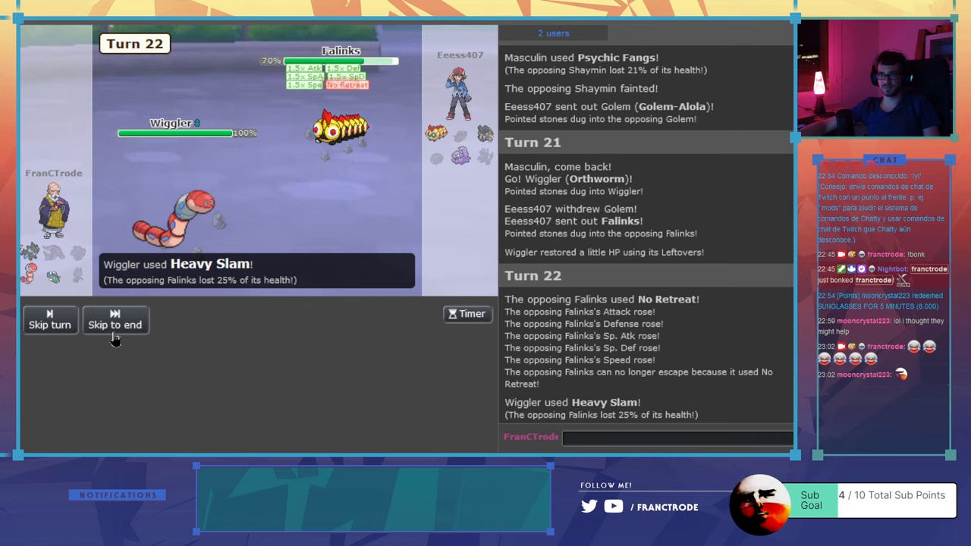
{"action": "left_click", "coordinate": [76, 350]}
{"action": "left_click", "coordinate": [151, 333]}
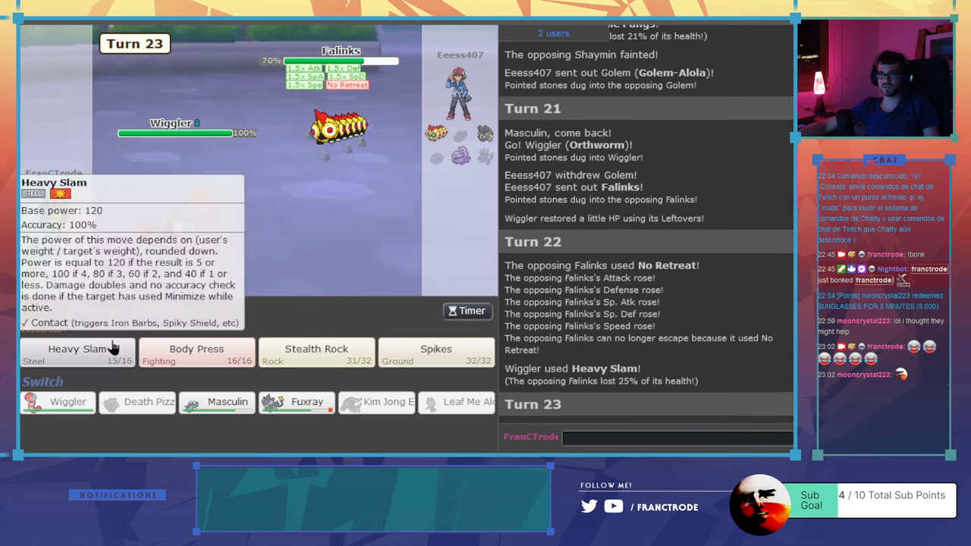
{"action": "left_click", "coordinate": [82, 342]}
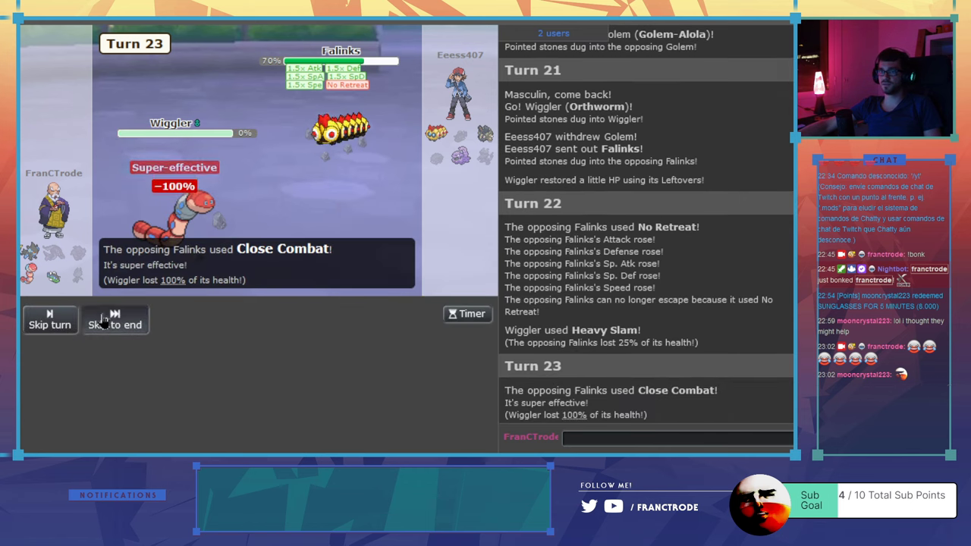
{"action": "left_click", "coordinate": [104, 319]}
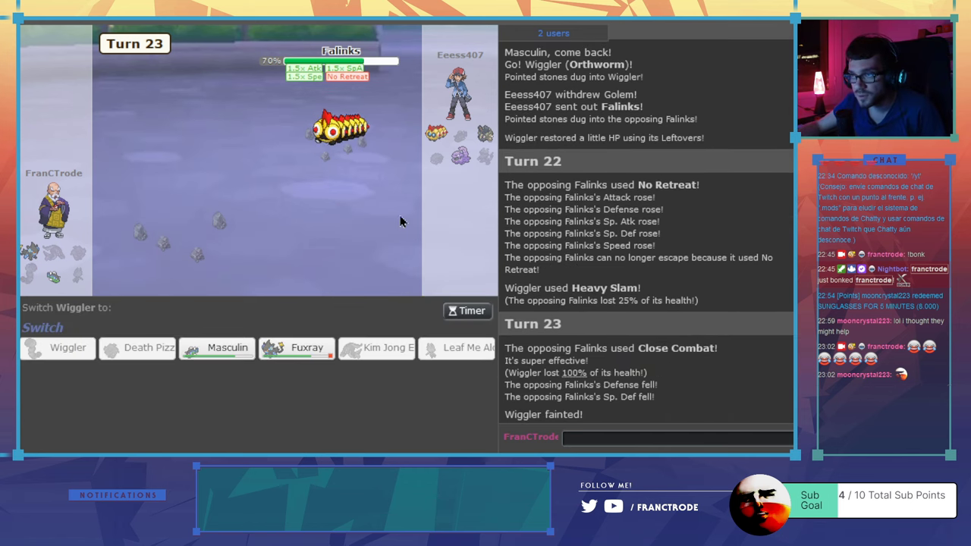
- Bring Masculin back and use Wave Crash on Falinks, Golem, then Muk
{"action": "left_click", "coordinate": [217, 348]}
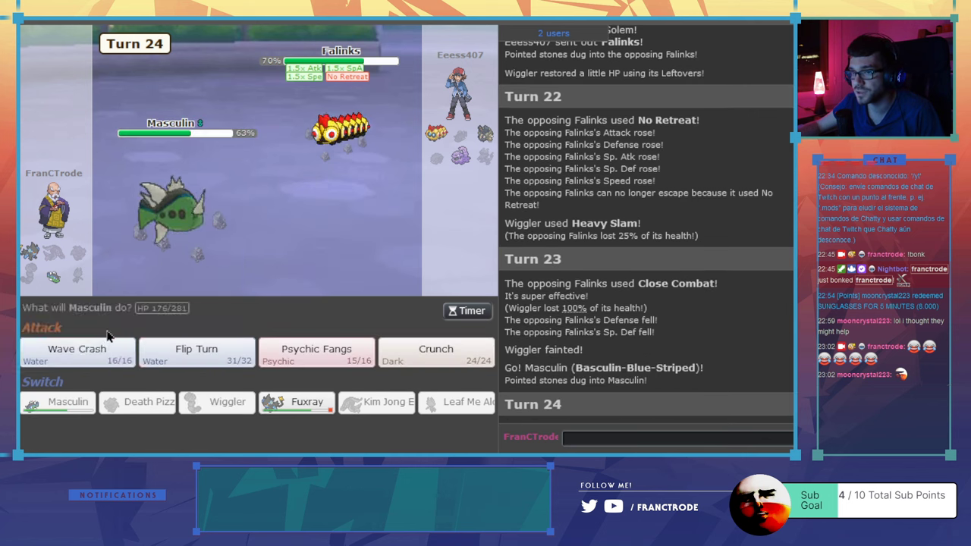
{"action": "left_click", "coordinate": [84, 349]}
{"action": "left_click", "coordinate": [151, 333]}
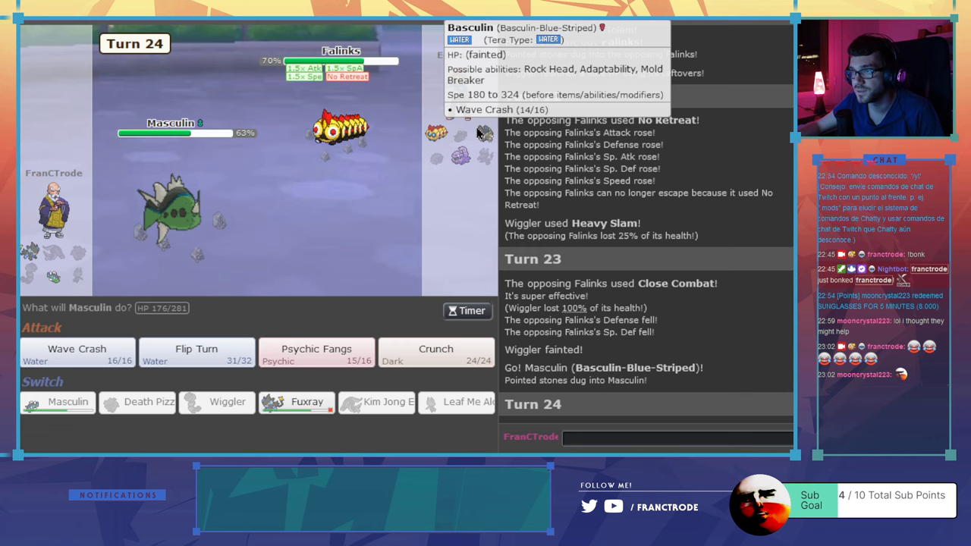
{"action": "left_click", "coordinate": [113, 348]}
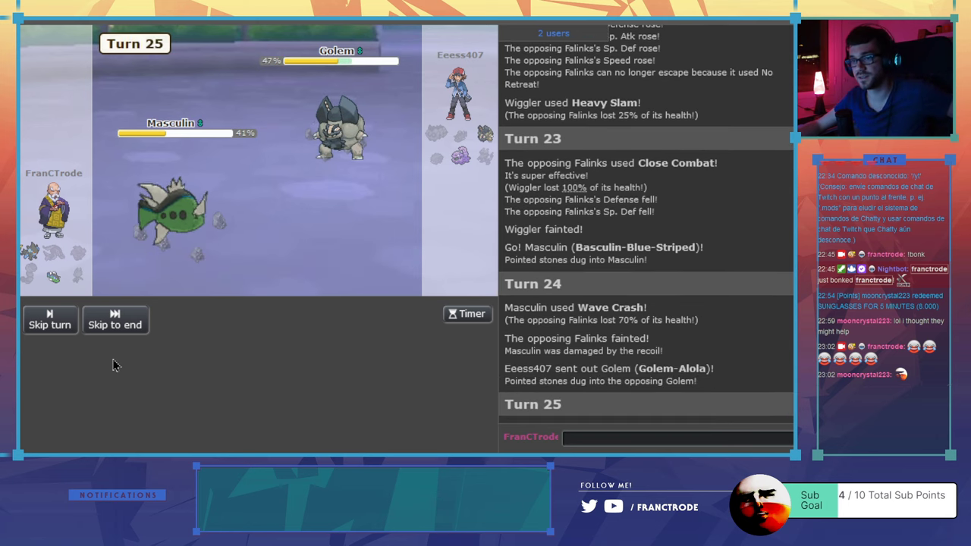
{"action": "left_click", "coordinate": [197, 349]}
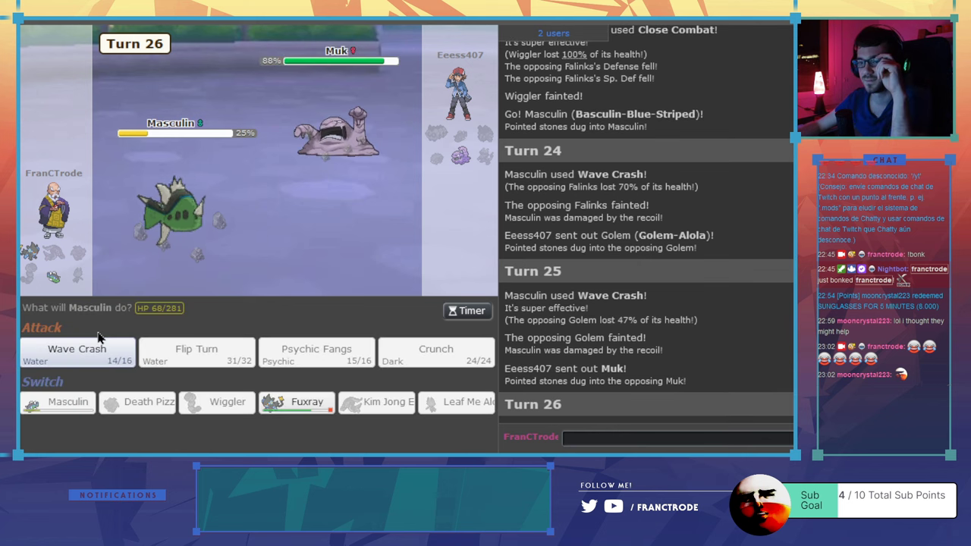
{"action": "left_click", "coordinate": [76, 346]}
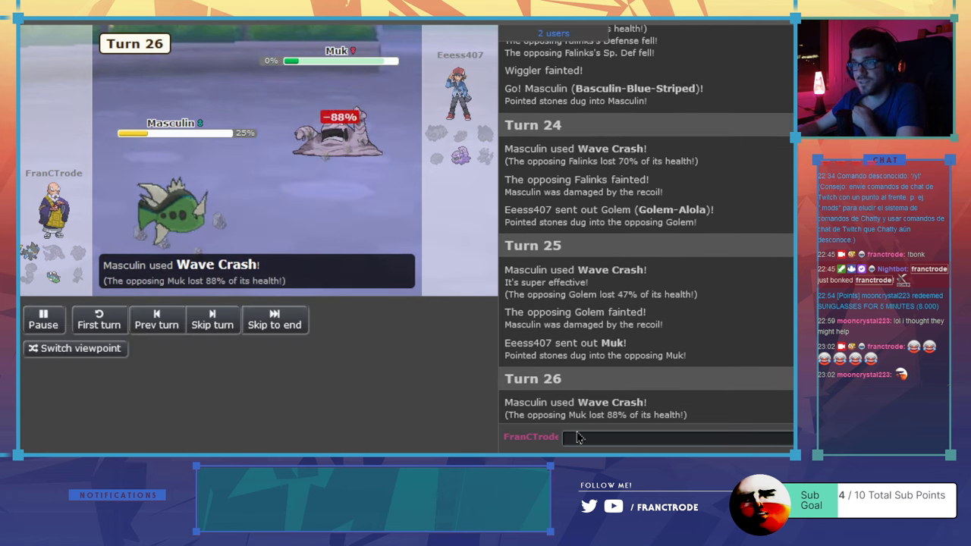
- Send gg in the battle chat after Muk faints
{"action": "left_click", "coordinate": [577, 437]}
{"action": "type", "text": "gg"}
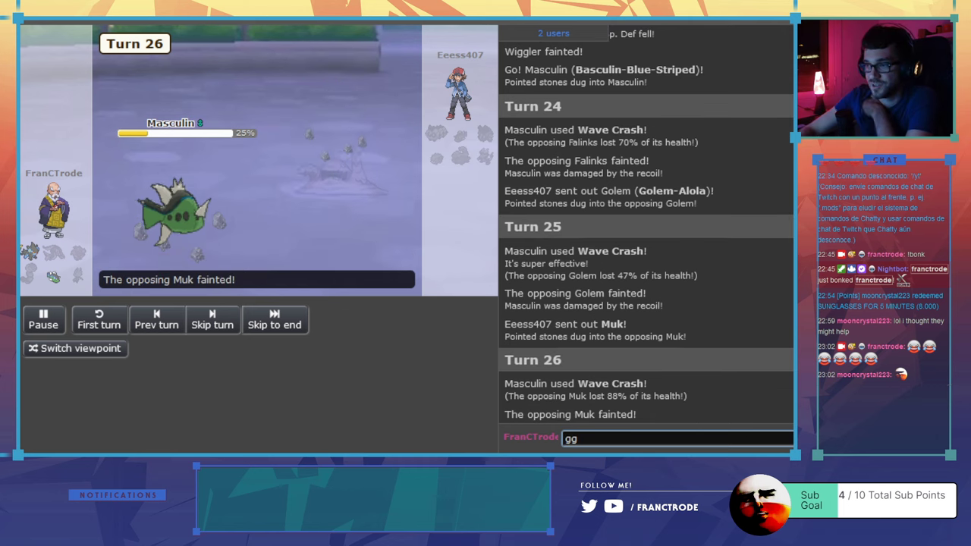
{"action": "key", "text": "Return"}
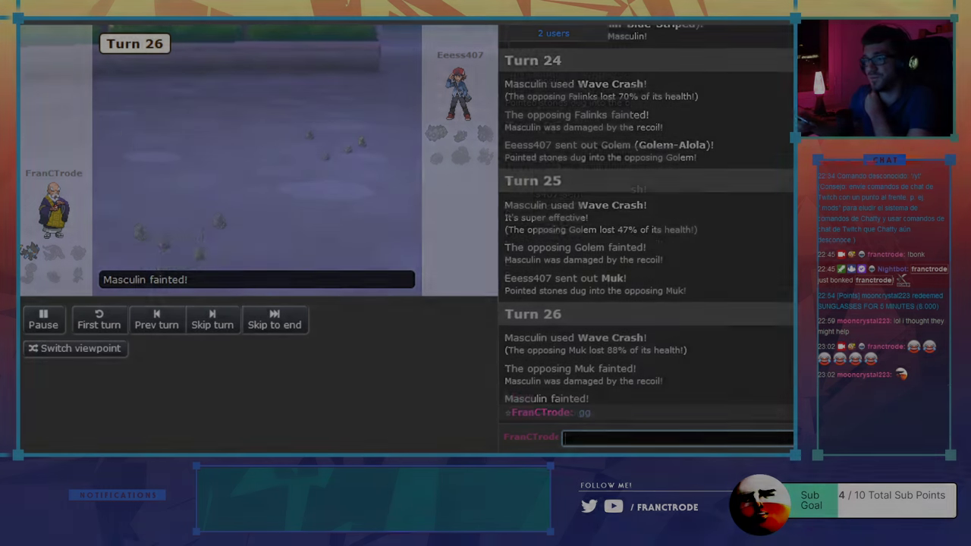